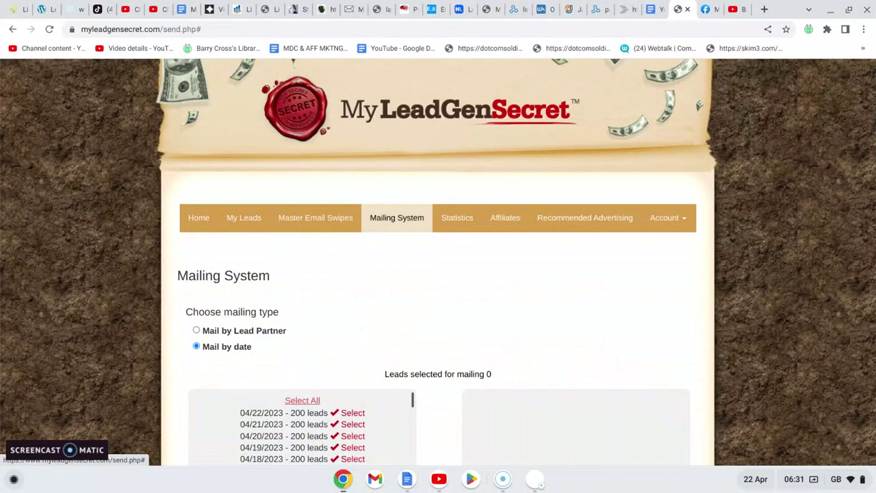
# Step: Select all available lead dates as recipients for the mail-by-date mailing
pyautogui.click(302, 400)
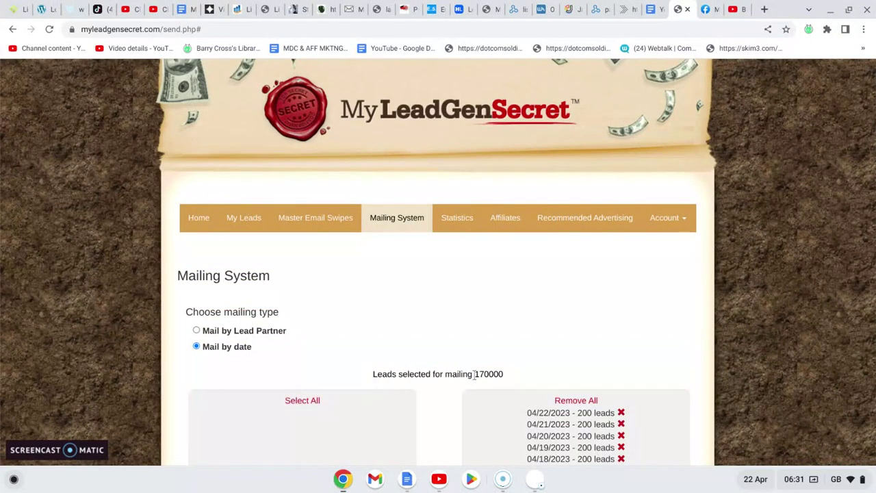
pyautogui.moveTo(474, 373); pyautogui.dragTo(514, 376)
pyautogui.click(514, 376)
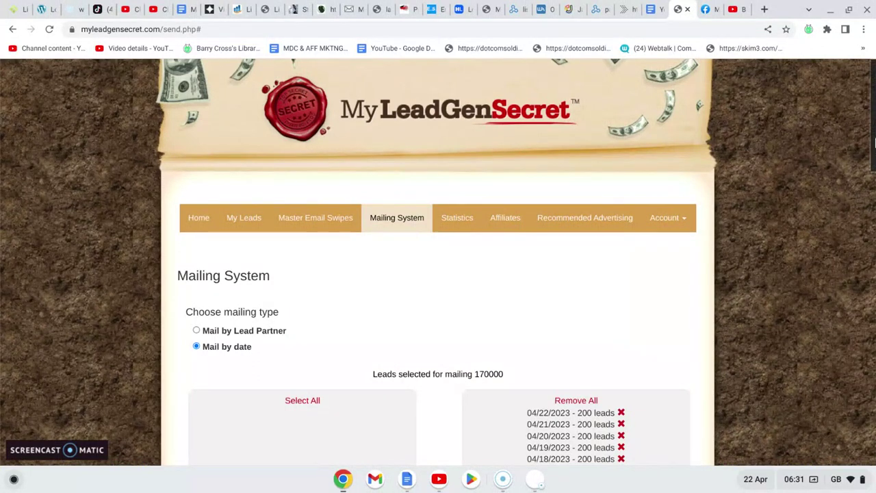
# Step: Load the saved email "[residual] income & buyers - proof inside" into the mailing form
pyautogui.moveTo(874, 141); pyautogui.dragTo(874, 214)
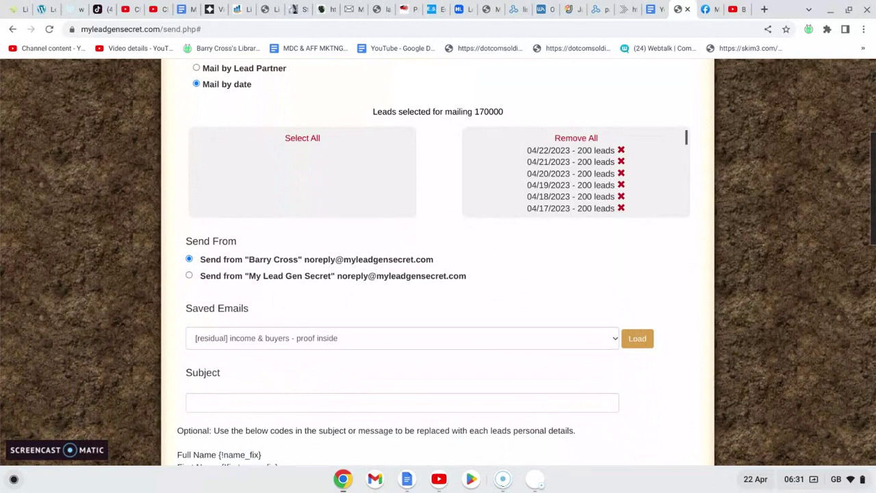
pyautogui.scroll(-2, 875, 233)
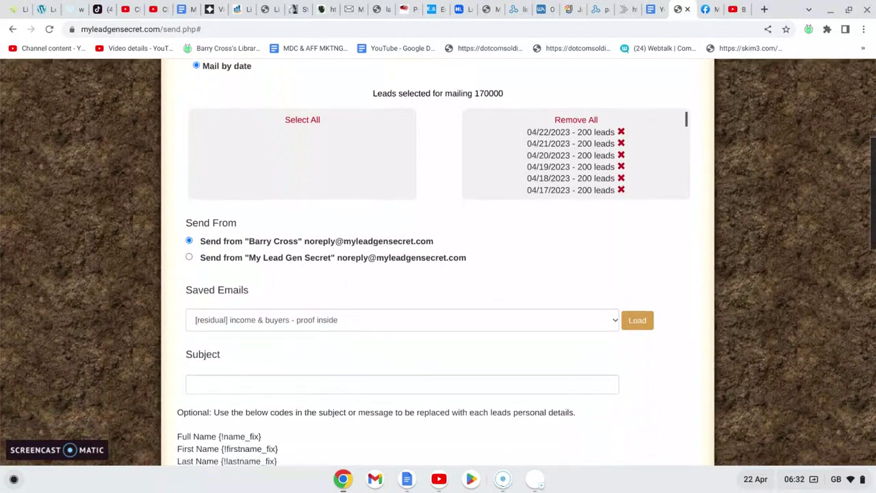
pyautogui.moveTo(874, 232); pyautogui.dragTo(874, 281)
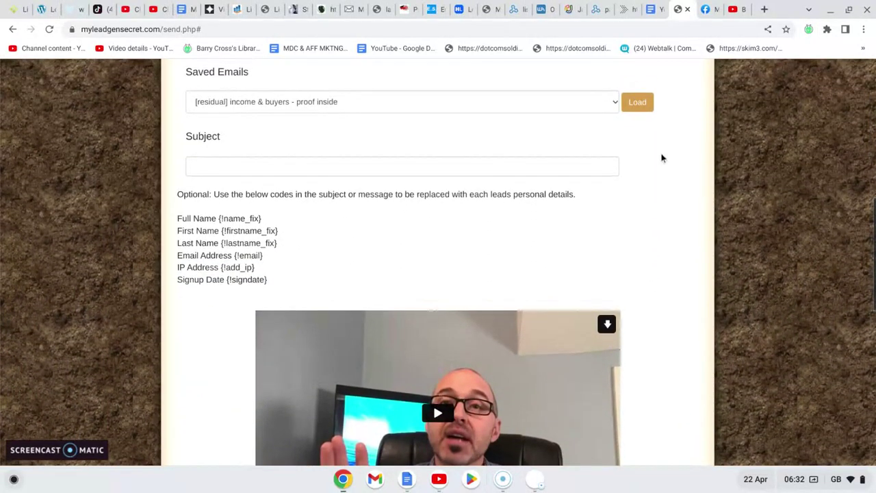
pyautogui.click(638, 102)
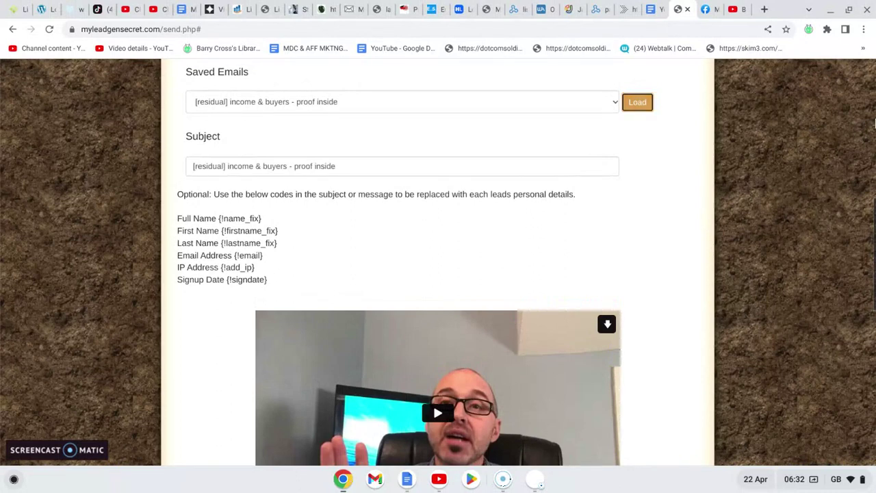
pyautogui.click(842, 132)
# Step: Preview the loaded email message, close the preview, and send the email to the selected leads
pyautogui.scroll(-5, 841, 132)
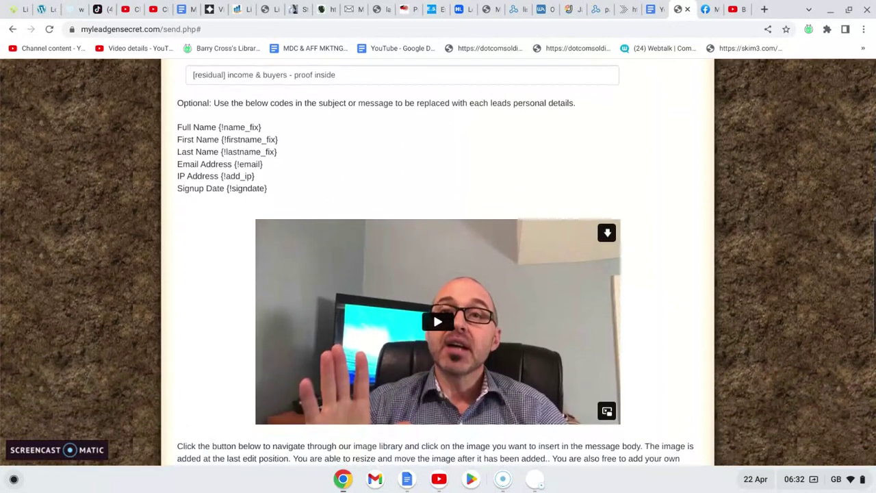
pyautogui.scroll(-4, 438, 263)
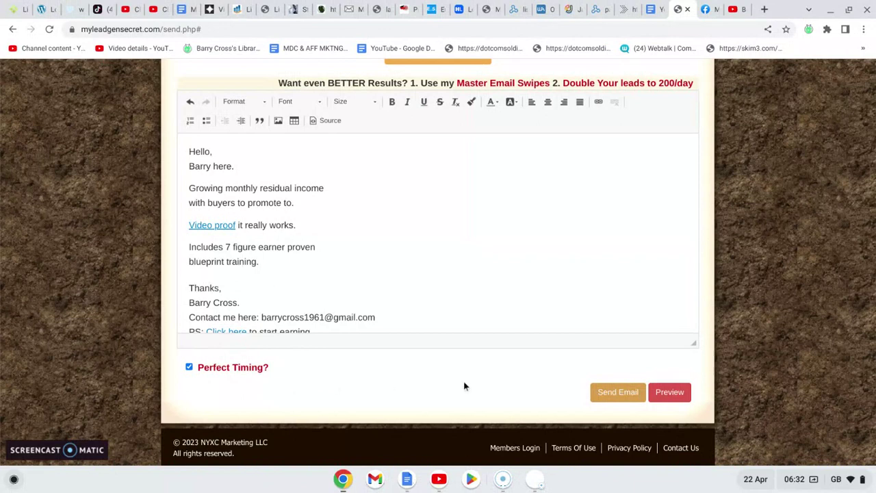
pyautogui.click(668, 393)
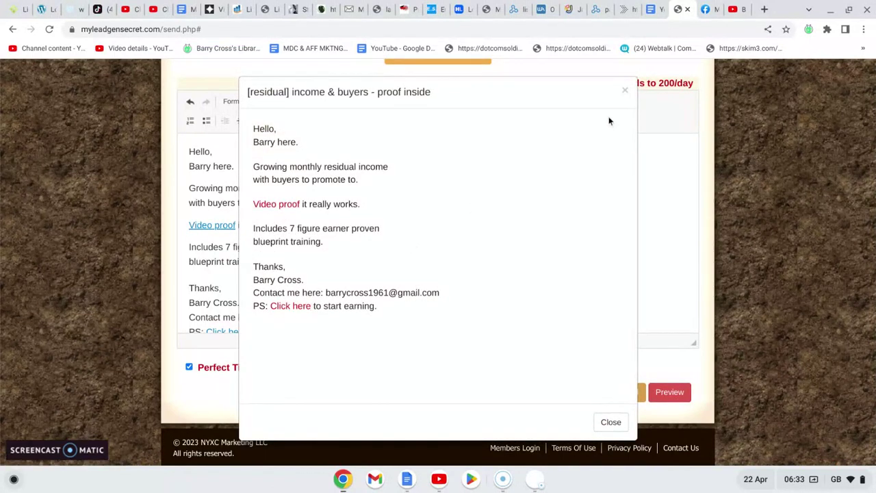
pyautogui.click(625, 93)
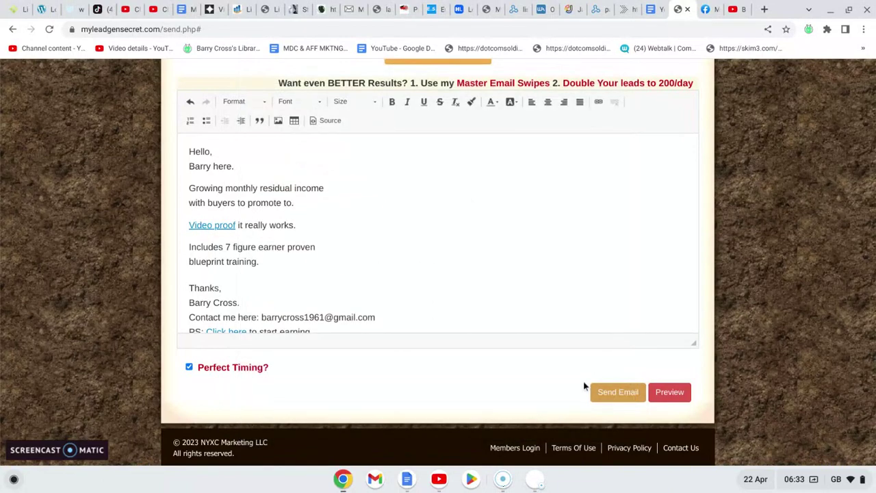
pyautogui.click(601, 394)
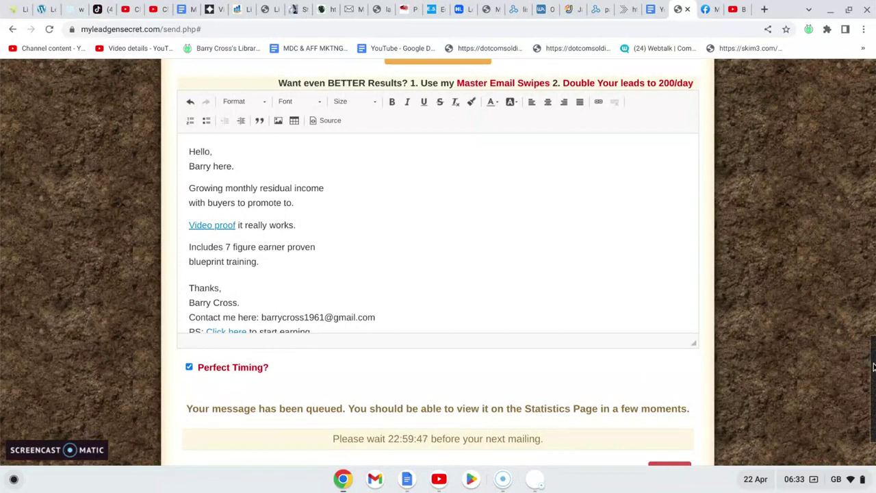
# Step: Open the mailing statistics and look over the opens and clicks of recent mailings
pyautogui.moveTo(873, 367); pyautogui.dragTo(866, 118)
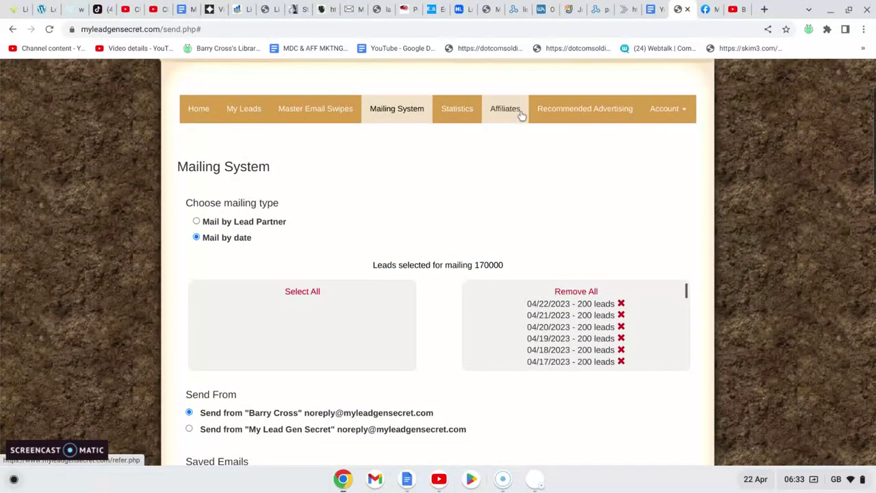
pyautogui.click(456, 115)
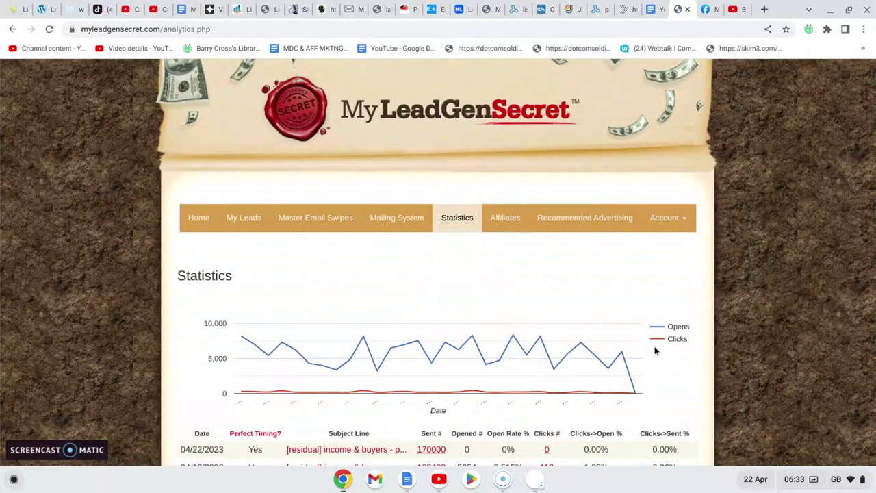
pyautogui.scroll(-1, 726, 351)
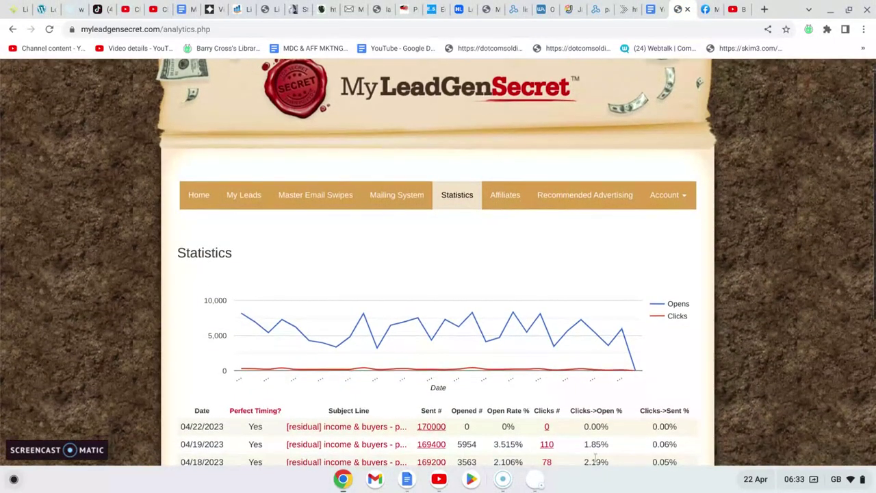
# Step: Examine the full click list of the 04/19/2023 mailing for view times and countries, and close it
pyautogui.click(547, 444)
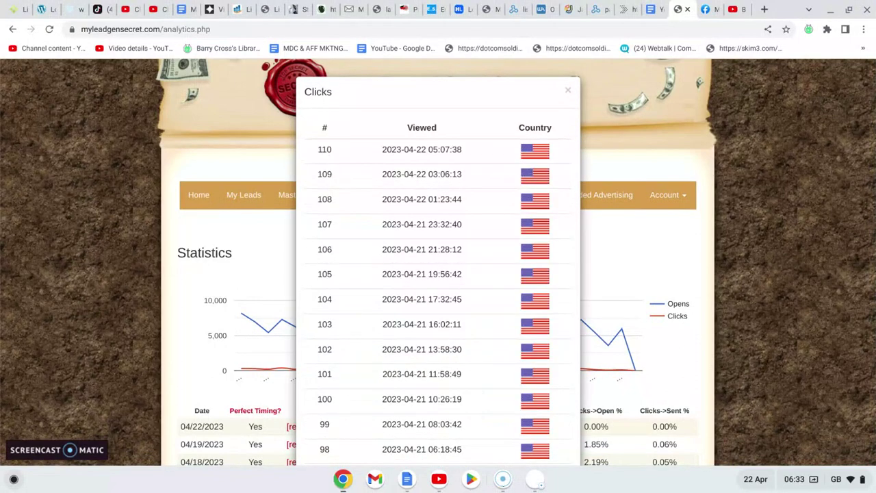
pyautogui.click(605, 249)
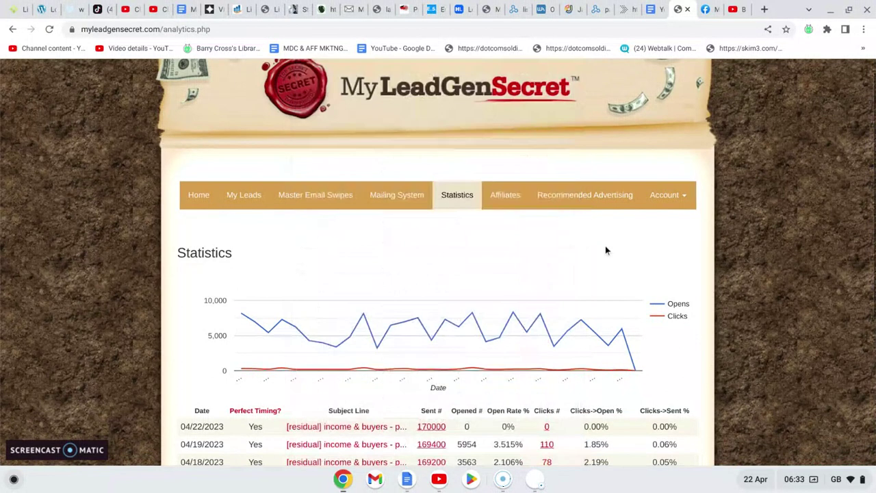
pyautogui.click(548, 450)
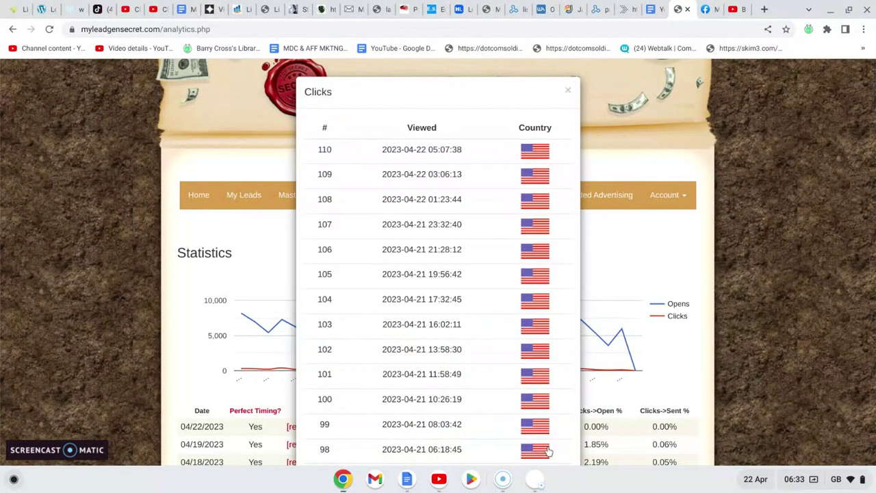
pyautogui.scroll(-1, 547, 450)
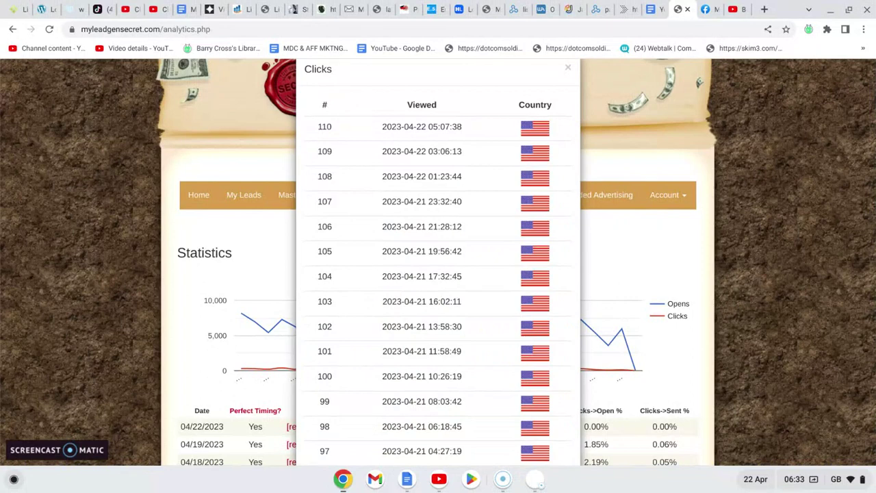
pyautogui.scroll(-5, 439, 273)
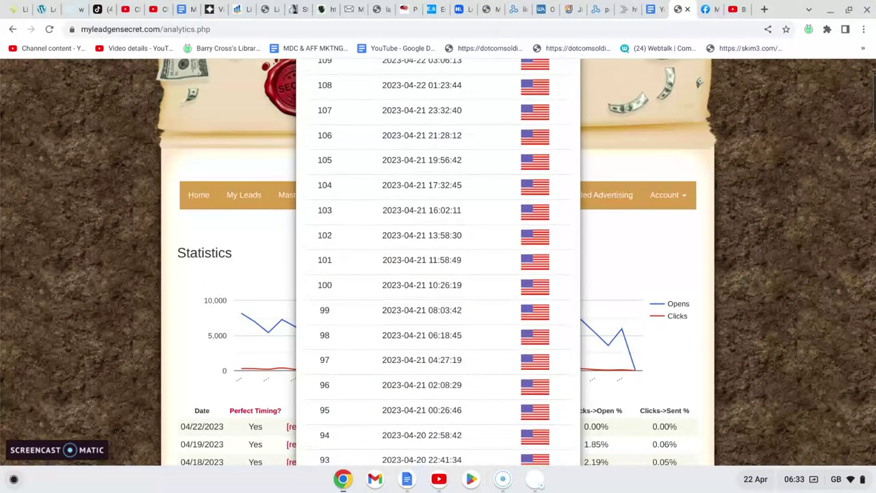
pyautogui.scroll(-3, 439, 260)
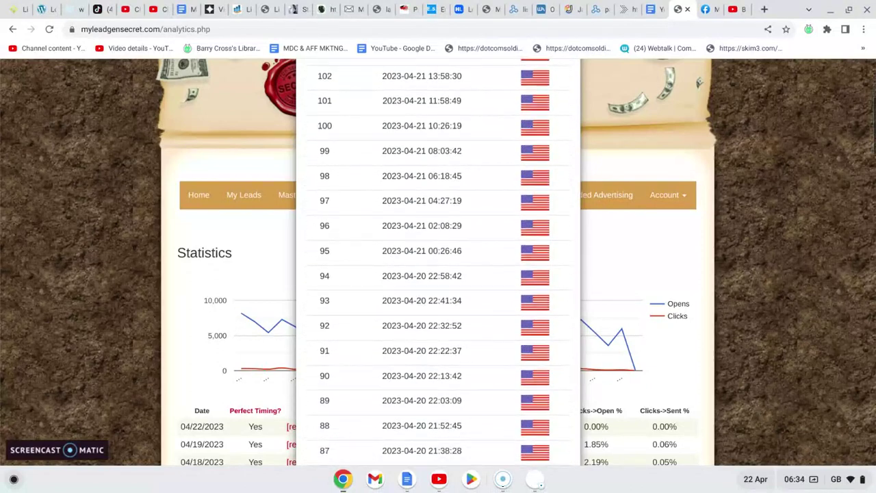
pyautogui.scroll(-3, 438, 260)
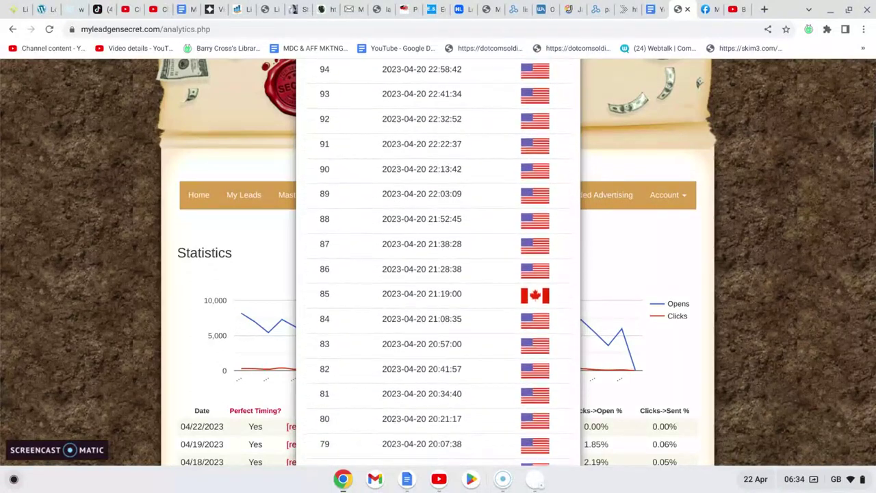
pyautogui.scroll(-1, 438, 260)
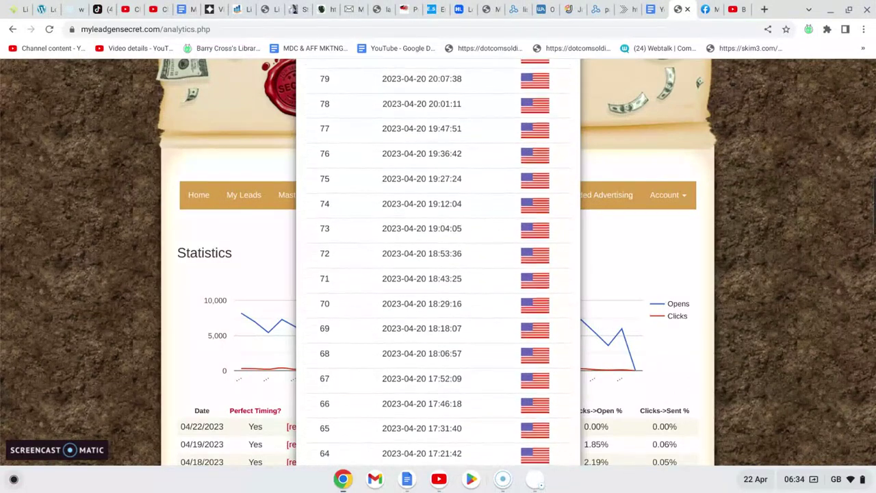
pyautogui.scroll(-2, 438, 260)
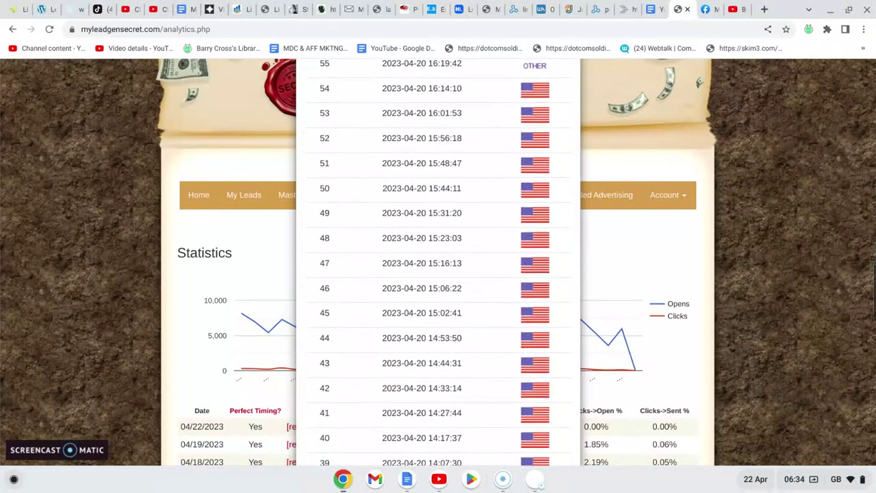
pyautogui.scroll(-10, 438, 260)
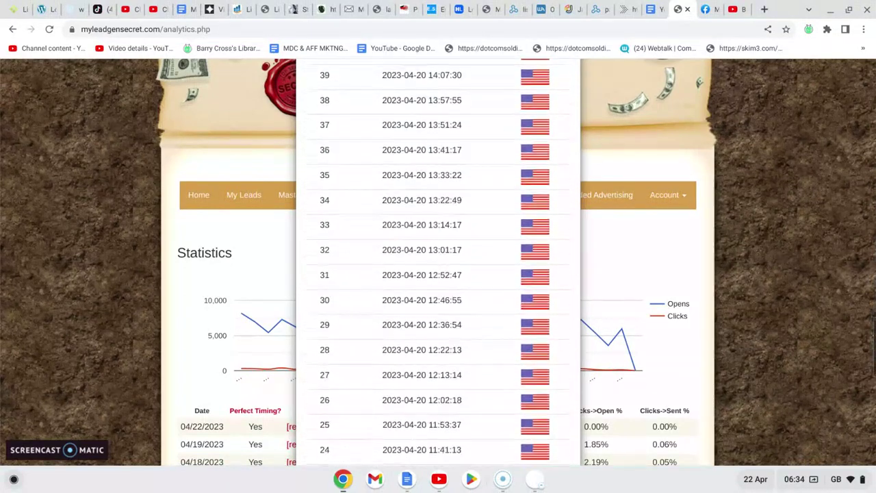
pyautogui.scroll(-3, 438, 260)
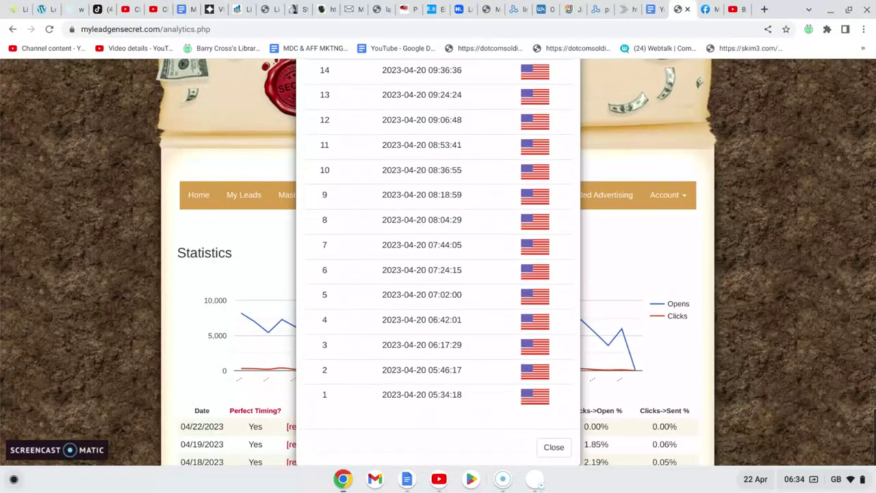
pyautogui.click(547, 454)
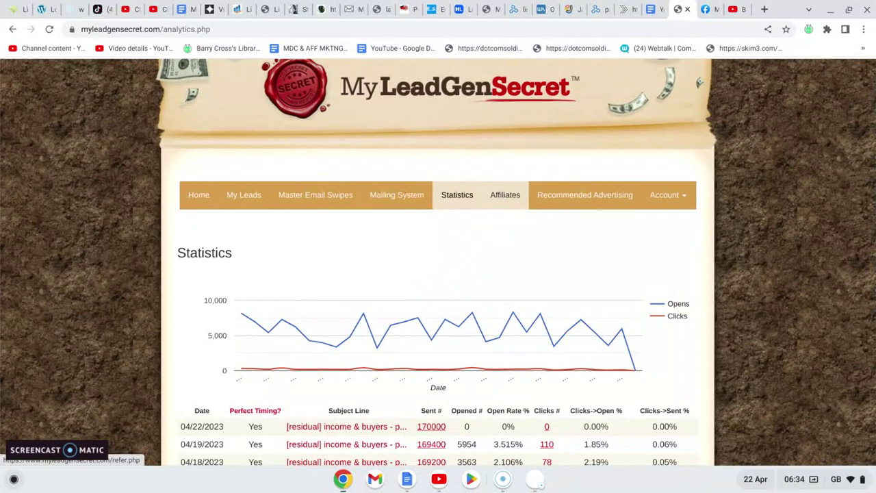
# Step: Open the affiliate promo tools and review the referral links, compensation plan levels, bonus contest and ready-made affiliate emails
pyautogui.click(502, 197)
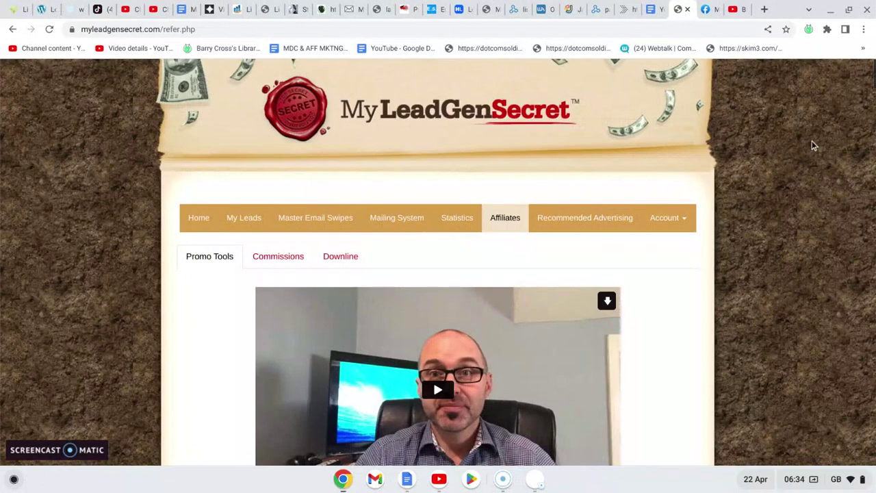
pyautogui.scroll(-3, 439, 260)
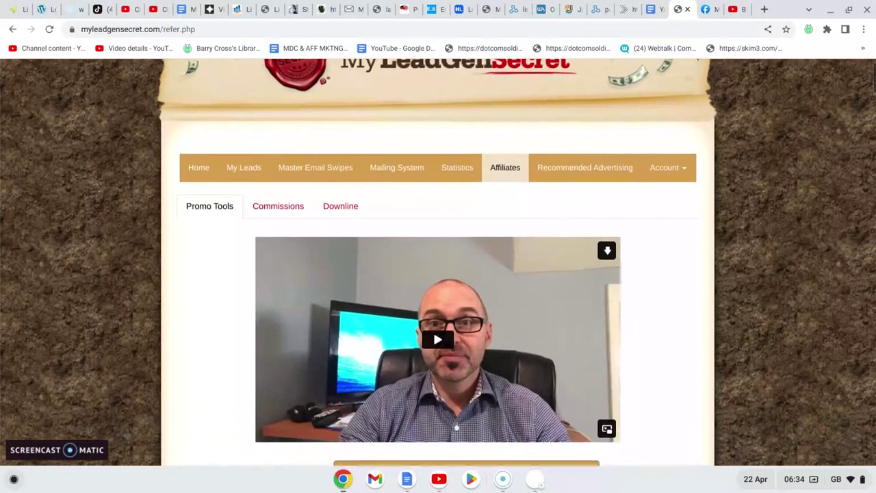
pyautogui.scroll(-3, 687, 137)
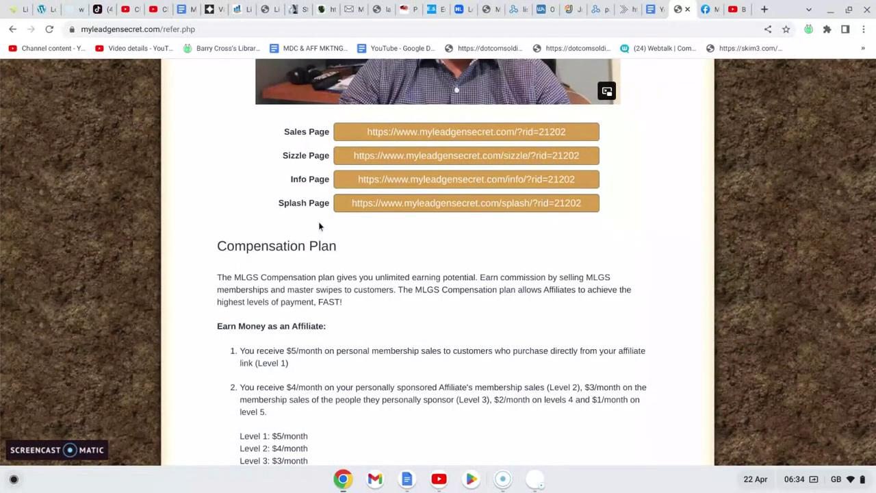
pyautogui.scroll(-3, 753, 165)
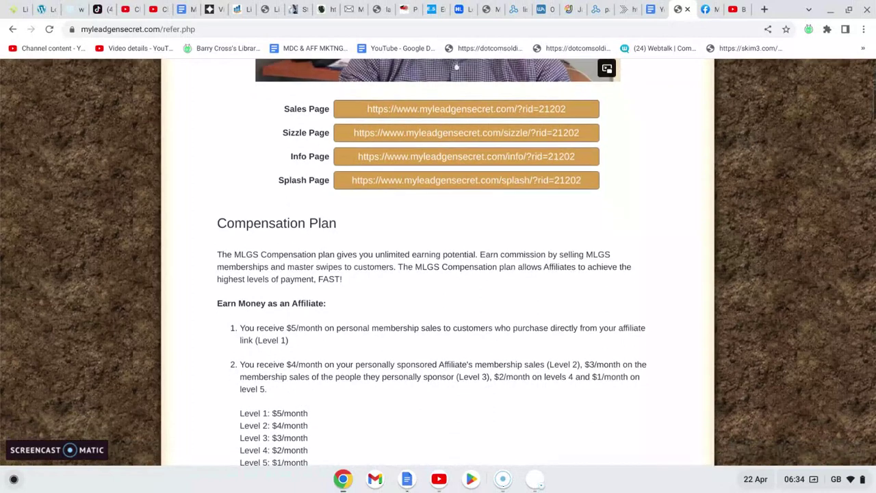
pyautogui.scroll(-2, 438, 262)
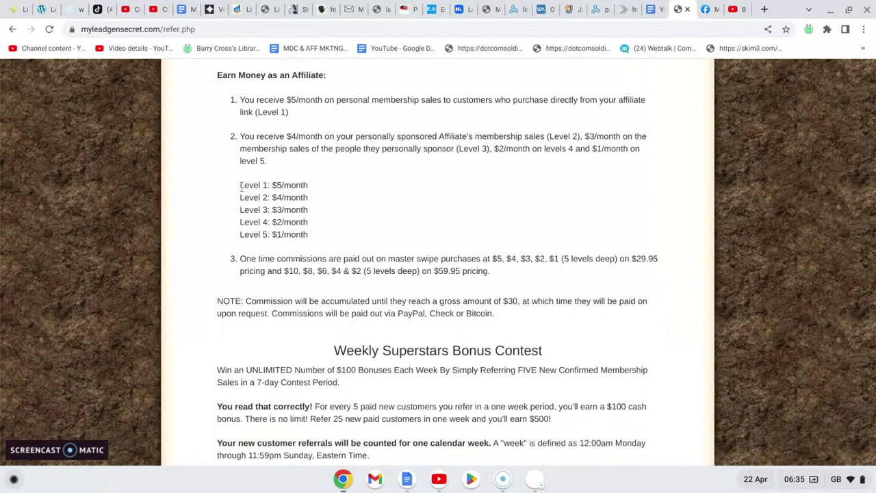
pyautogui.moveTo(241, 187); pyautogui.dragTo(318, 236)
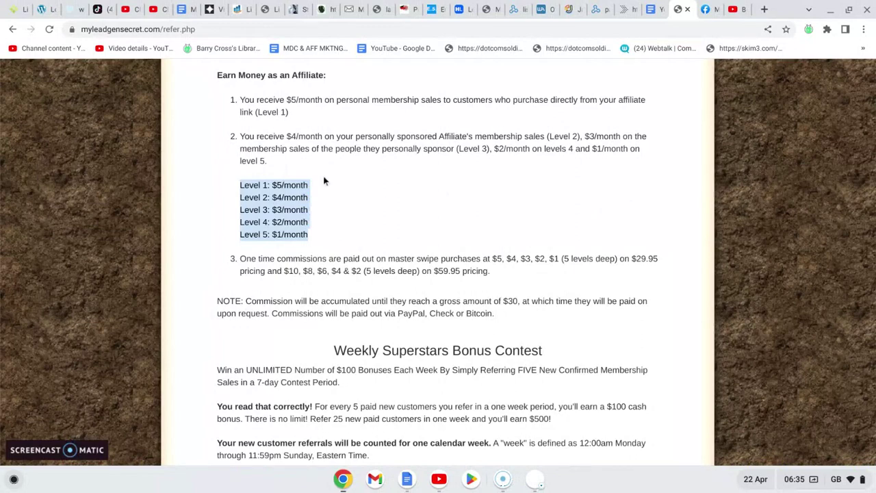
pyautogui.click(764, 211)
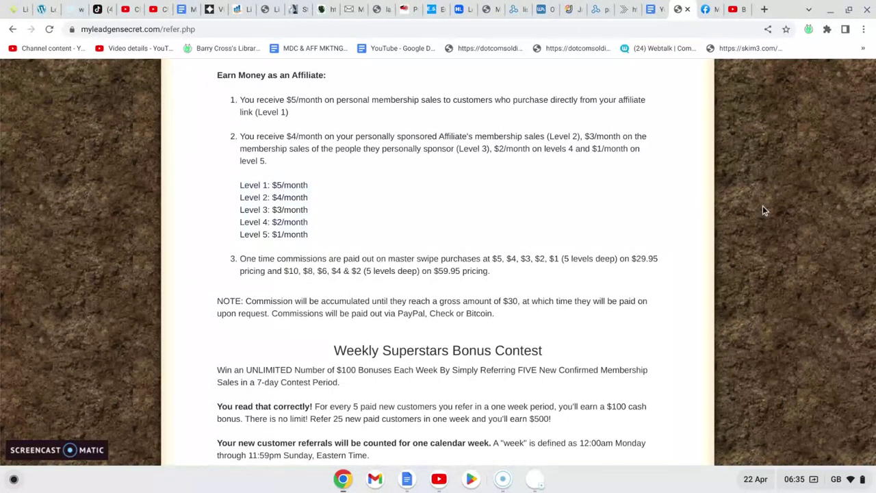
pyautogui.scroll(-3, 764, 210)
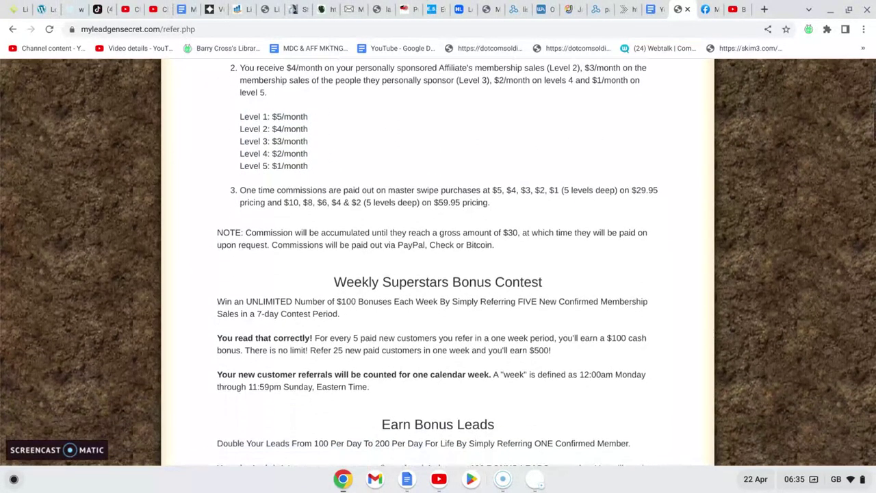
pyautogui.scroll(-6, 764, 210)
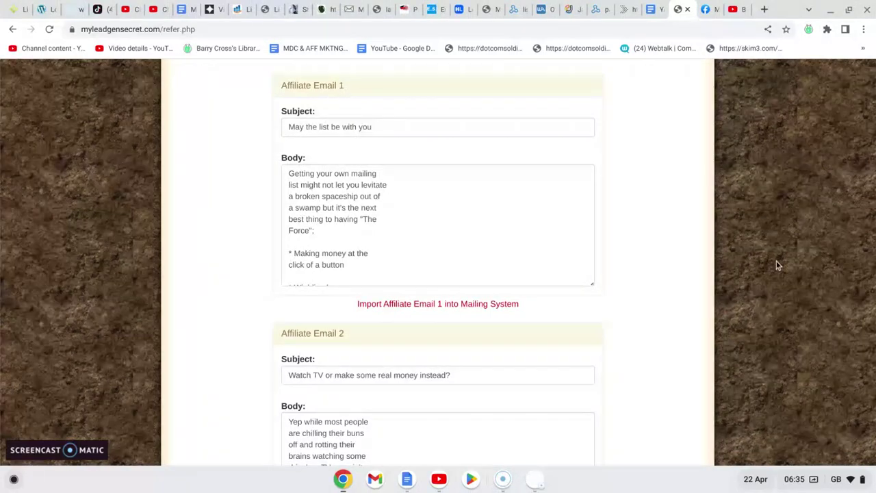
# Step: Review the remaining ready-made affiliate emails up to Affiliate Email 10, the text ads, and the banners with their HTML code
pyautogui.scroll(-1, 780, 259)
pyautogui.scroll(-3, 779, 259)
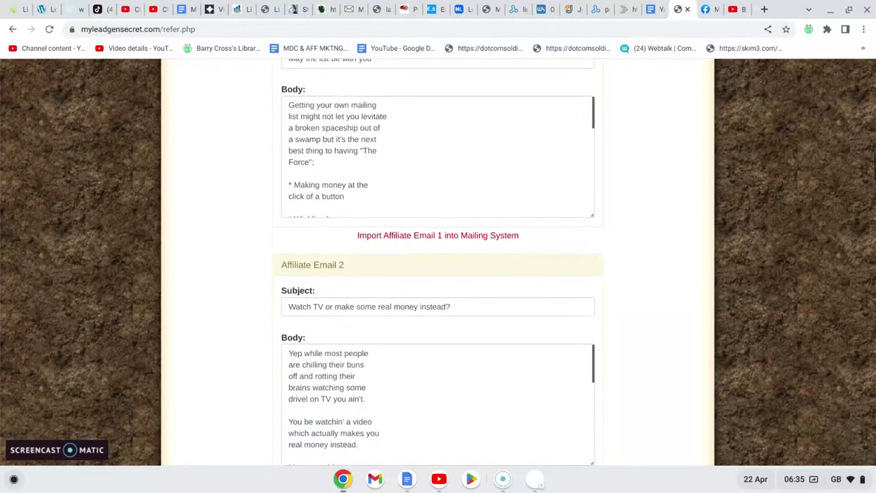
pyautogui.scroll(-6, 779, 260)
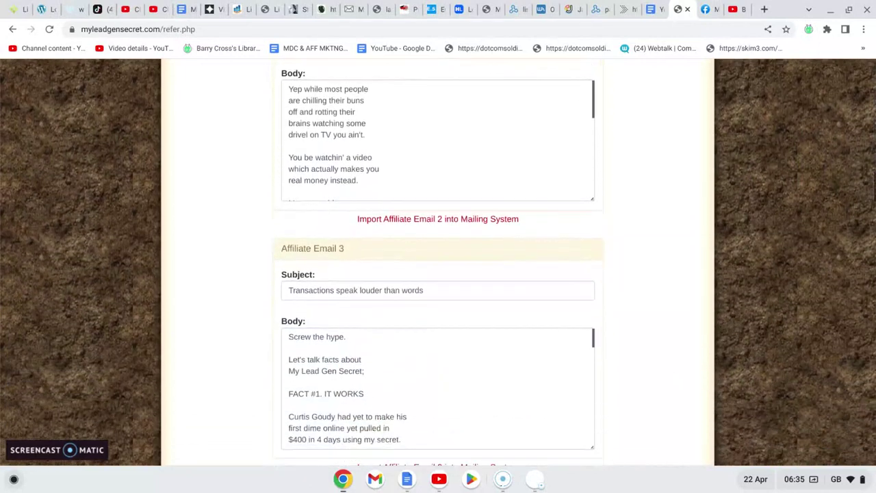
pyautogui.scroll(-8, 780, 260)
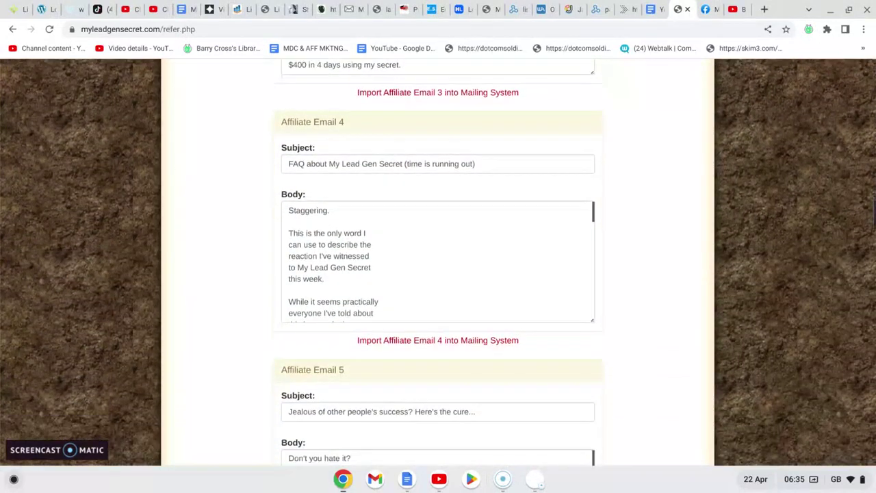
pyautogui.scroll(-7, 780, 260)
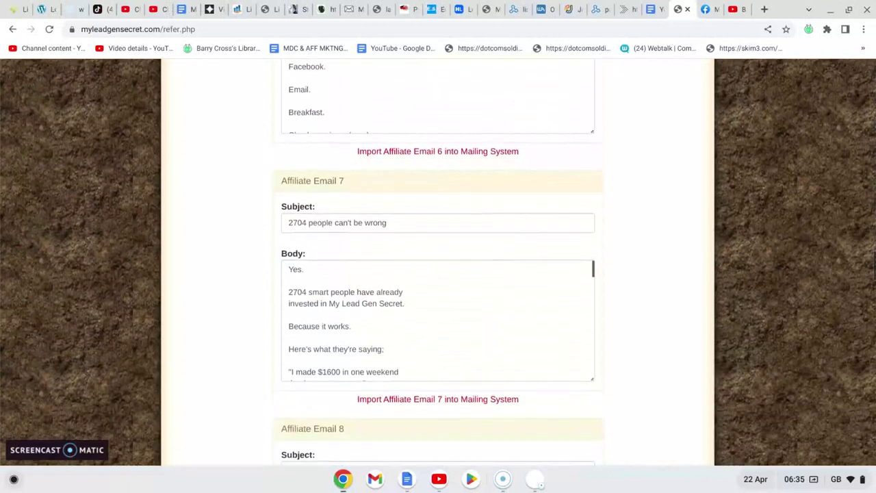
pyautogui.scroll(-6, 438, 262)
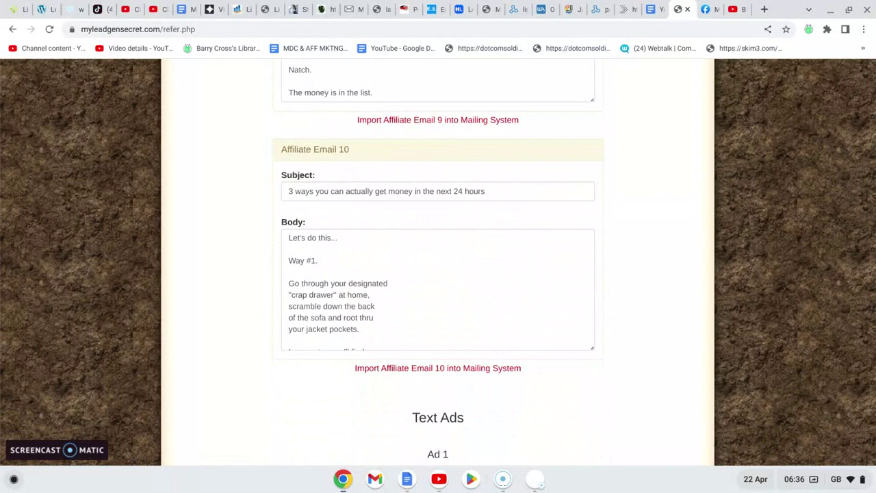
pyautogui.scroll(-5, 438, 274)
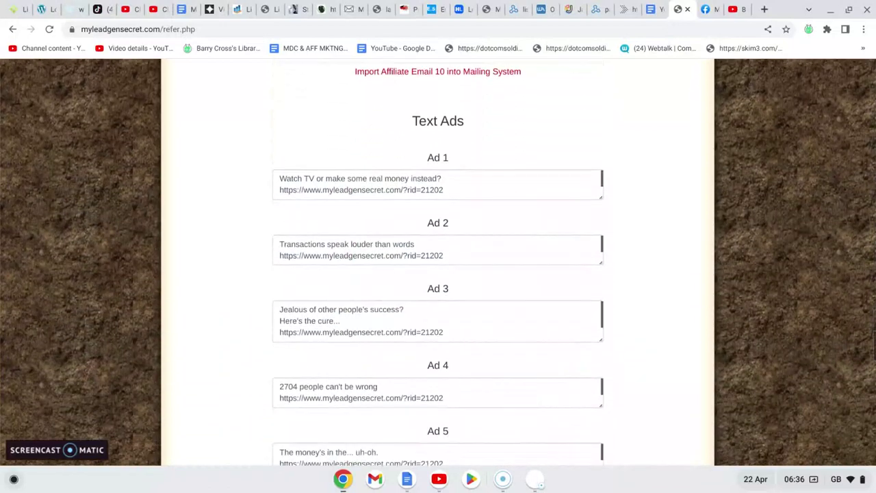
pyautogui.scroll(-7, 438, 274)
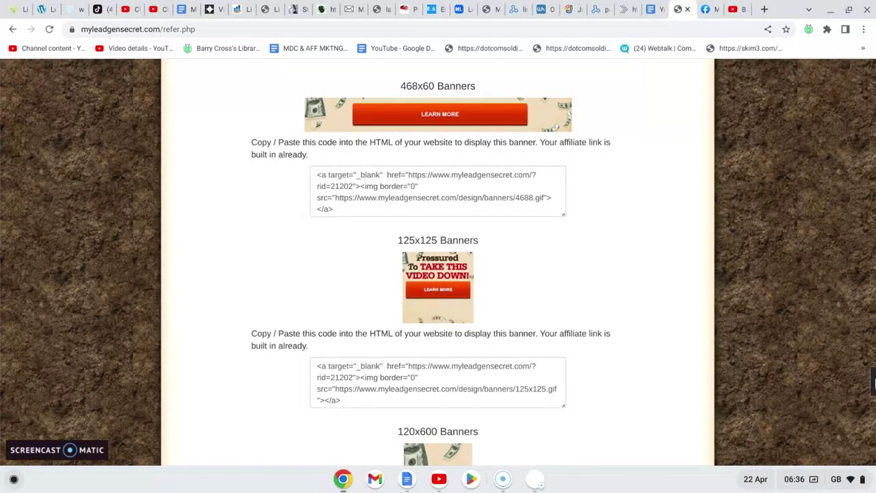
# Step: Open the affiliate commissions report and examine the Comm. Earned entries, including the RC and OTO1 commission types
pyautogui.scroll(2, 873, 373)
pyautogui.moveTo(874, 373); pyautogui.dragTo(861, 77)
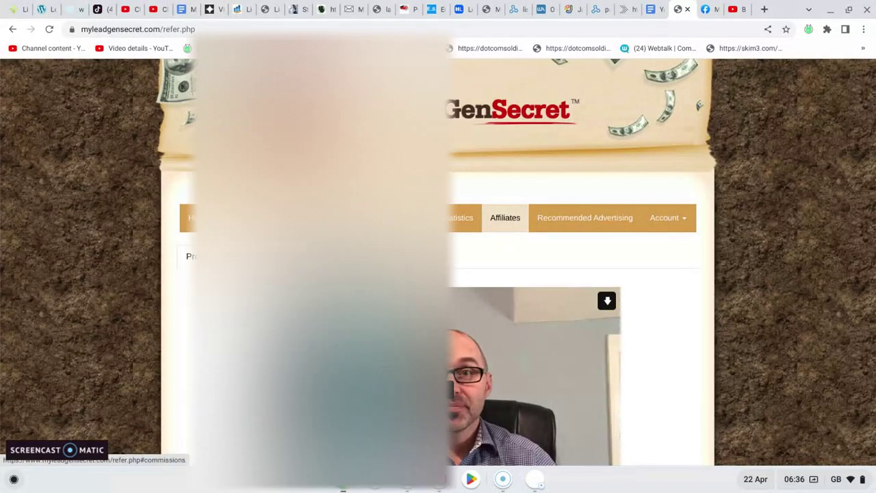
pyautogui.click(296, 257)
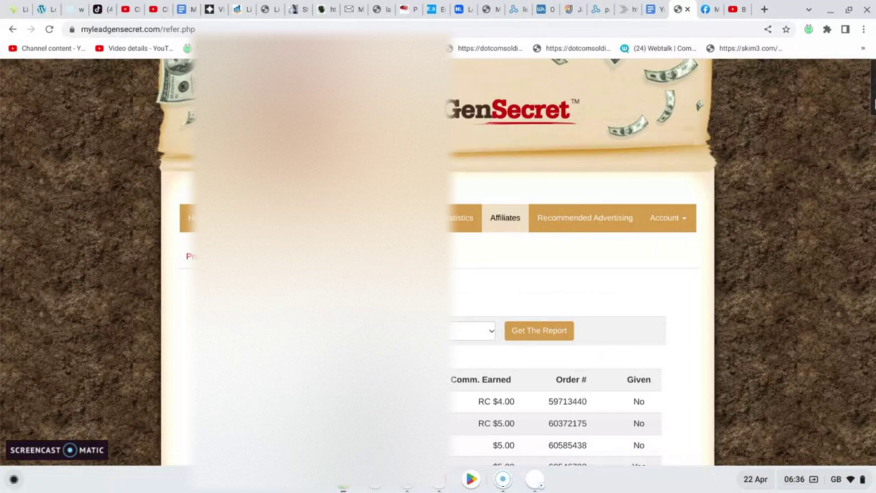
pyautogui.moveTo(874, 103); pyautogui.dragTo(588, 139)
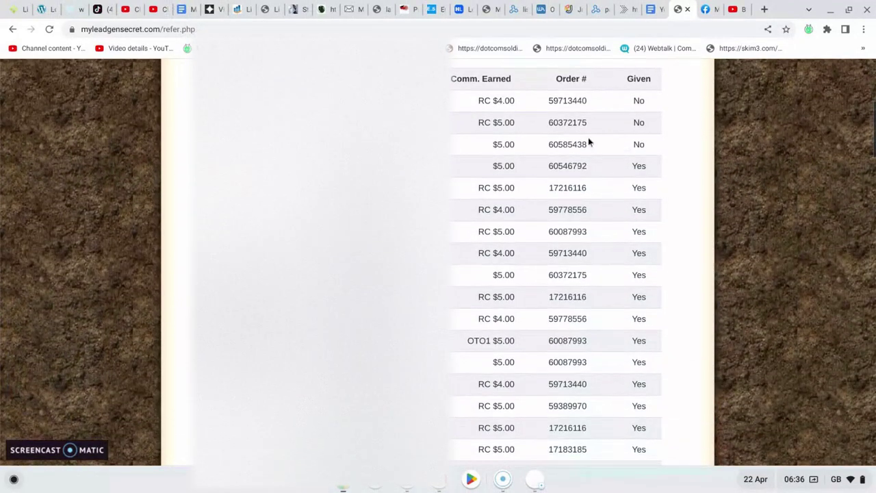
pyautogui.moveTo(452, 79); pyautogui.dragTo(508, 79)
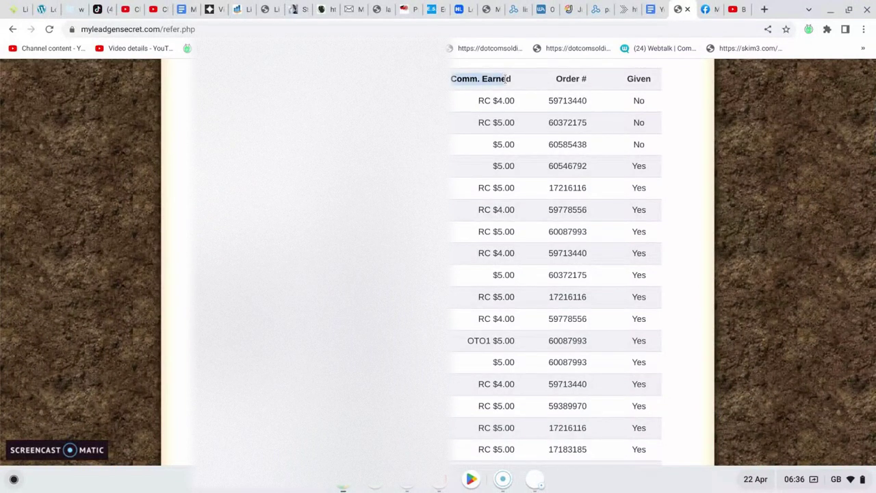
pyautogui.click(478, 100)
pyautogui.moveTo(478, 101); pyautogui.dragTo(488, 124)
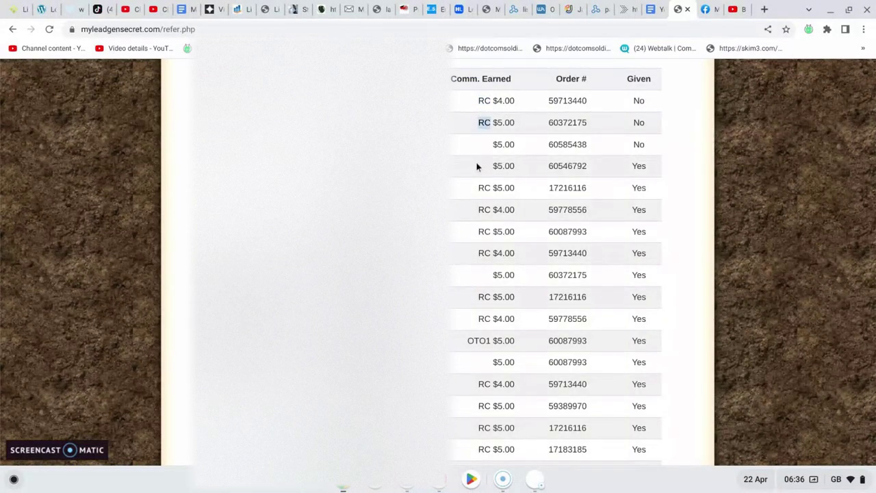
pyautogui.moveTo(478, 188); pyautogui.dragTo(490, 210)
pyautogui.moveTo(468, 340); pyautogui.dragTo(492, 342)
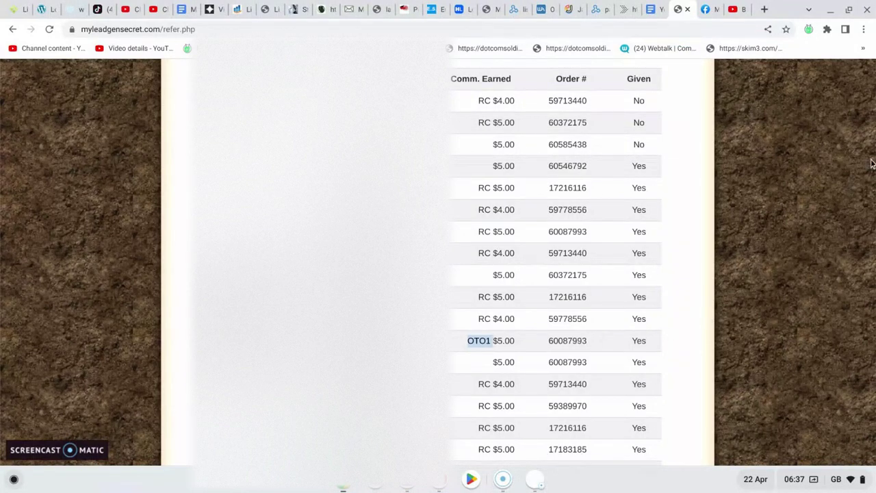
# Step: Read through the older commission entries down to the totals, and return to the beginning of the report
pyautogui.moveTo(873, 134); pyautogui.dragTo(873, 186)
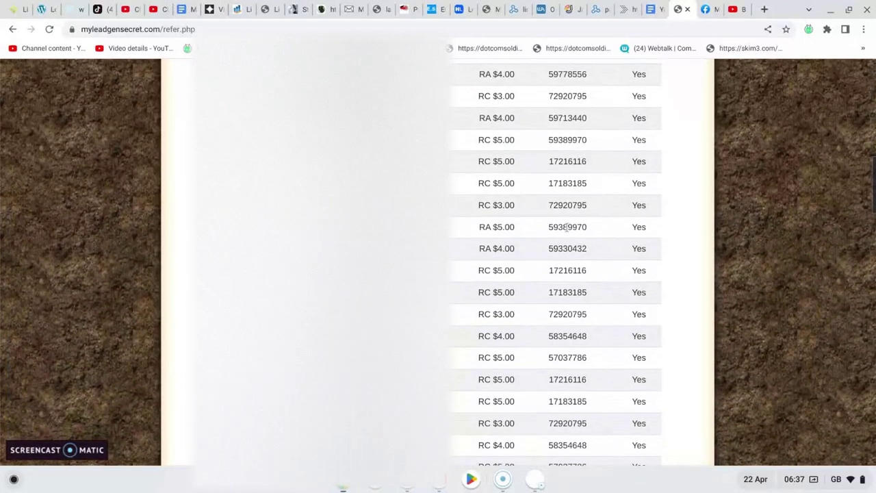
pyautogui.moveTo(492, 207); pyautogui.dragTo(509, 208)
pyautogui.moveTo(873, 191); pyautogui.dragTo(874, 423)
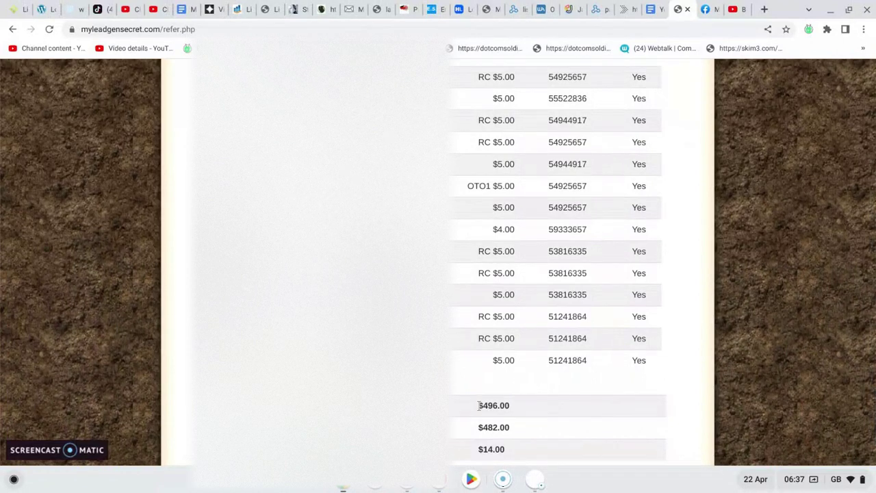
pyautogui.doubleClick(518, 402)
pyautogui.moveTo(480, 449); pyautogui.dragTo(503, 446)
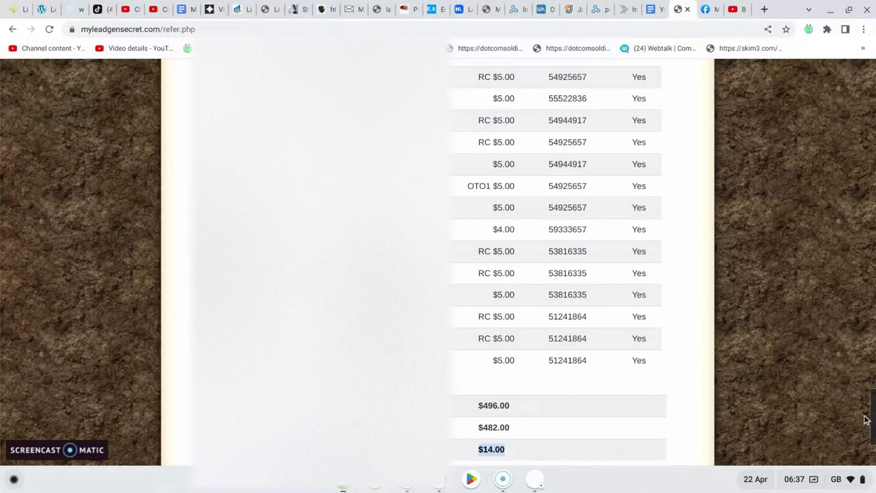
pyautogui.moveTo(873, 418); pyautogui.dragTo(874, 122)
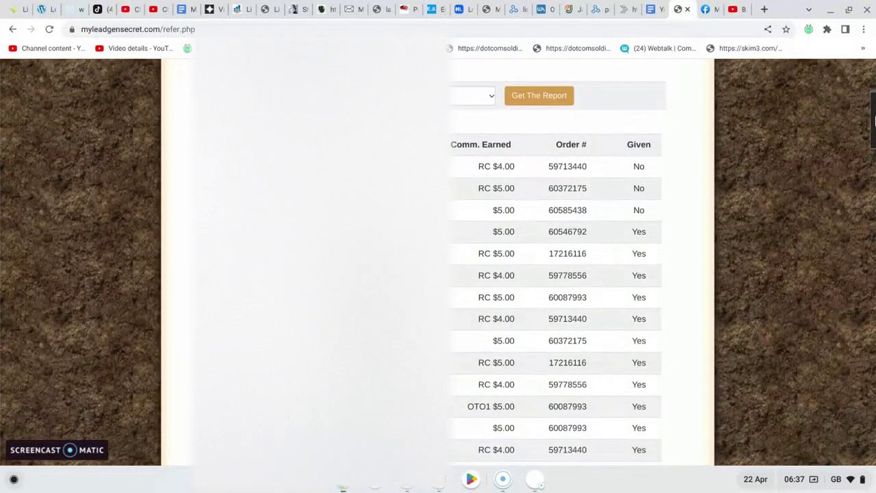
# Step: View the My Lead Gen Secret Success group on Facebook, and highlight the 'Like' & 'Share' line in the YouTube Google Docs document
pyautogui.click(706, 12)
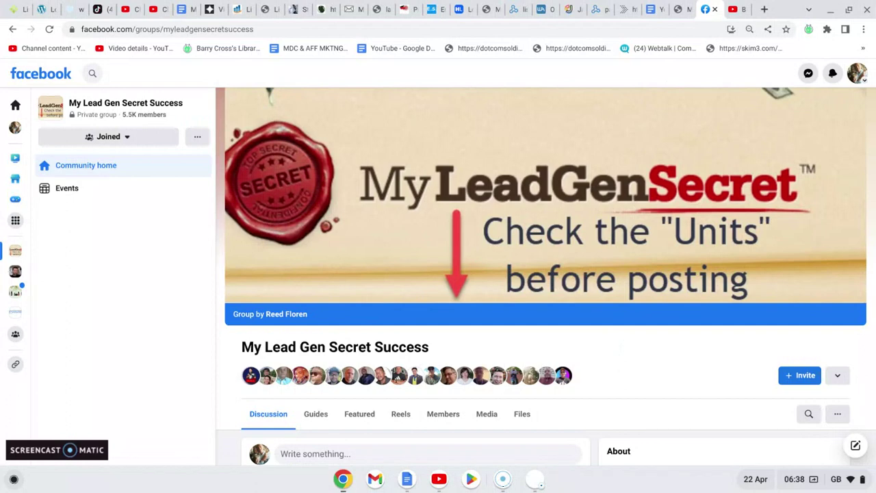
pyautogui.click(652, 11)
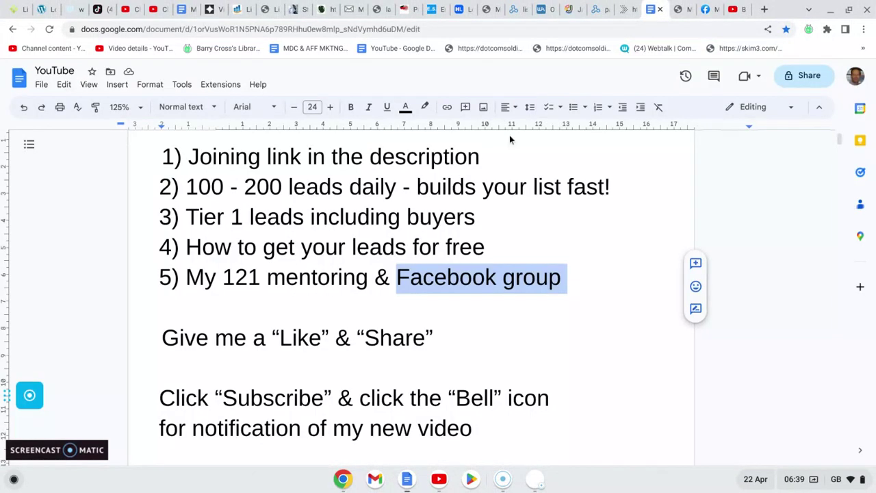
pyautogui.click(161, 335)
pyautogui.moveTo(162, 337); pyautogui.dragTo(330, 346)
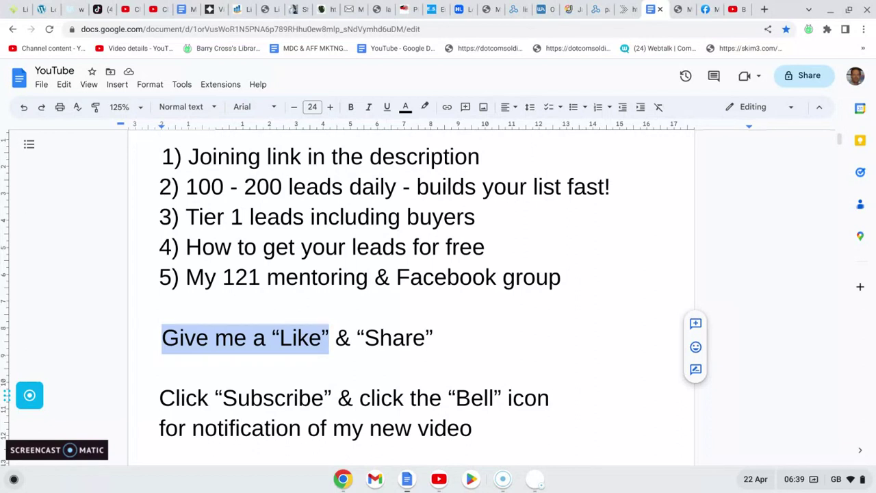
pyautogui.keyDown('shift'); pyautogui.click(456, 348); pyautogui.keyUp('shift')
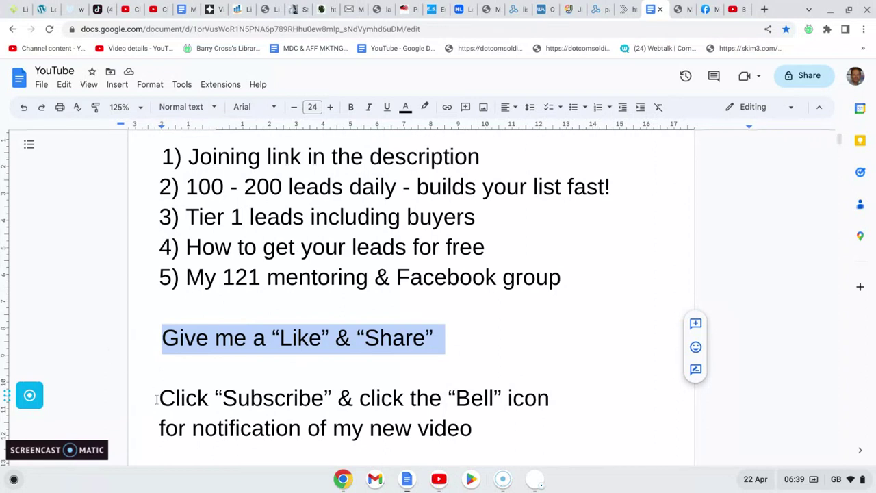
# Step: Highlight the 'Subscribe' & 'Bell' icon line in the notes, and switch to the YouTube channel's video list
pyautogui.moveTo(159, 401); pyautogui.dragTo(528, 403)
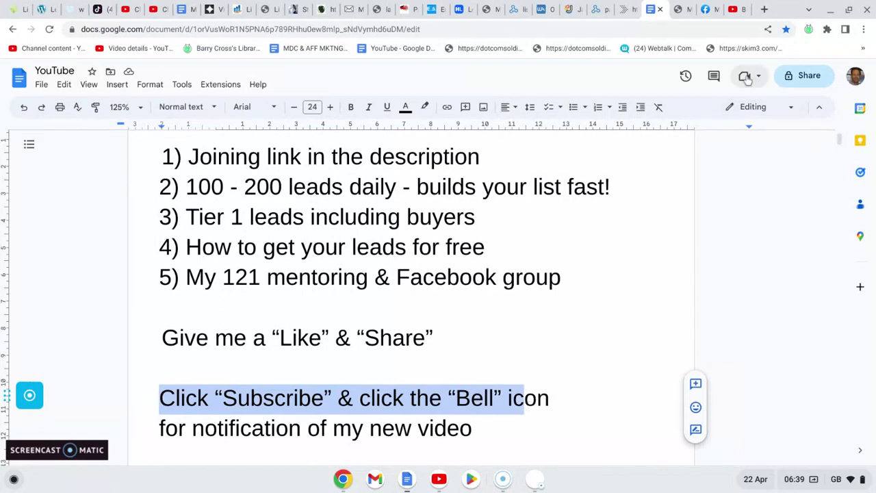
pyautogui.click(734, 13)
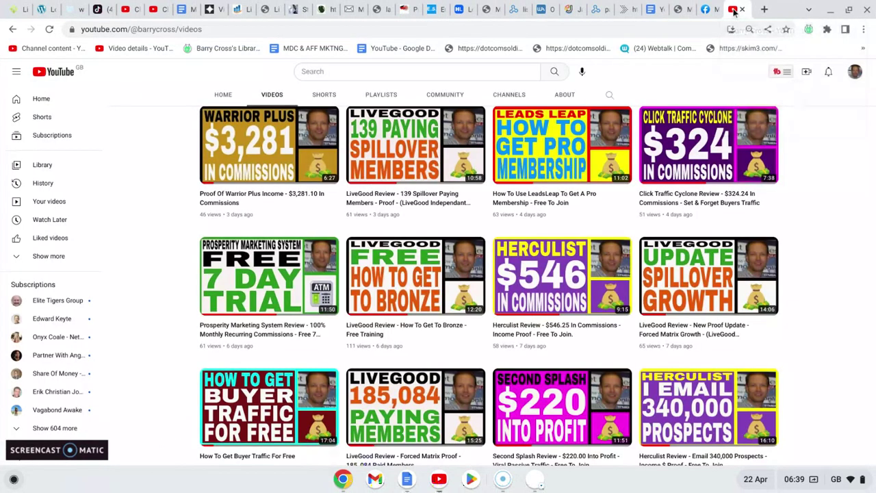